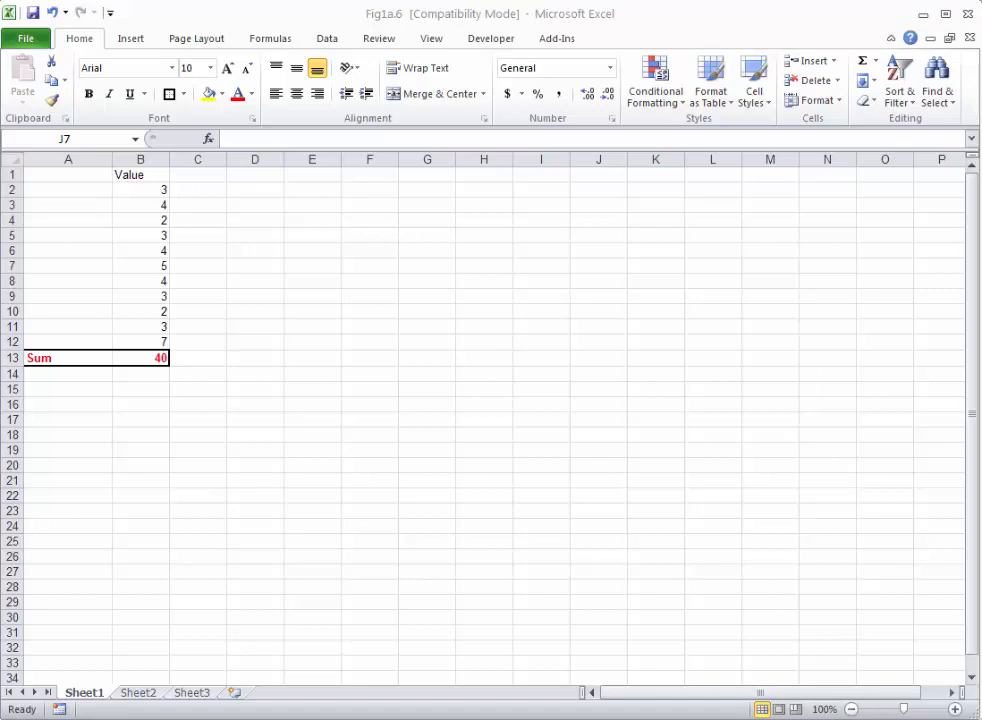
Enter the label "Average times exercised per week" in cell A15.
{"action": "left_click", "coordinate": [68, 389]}
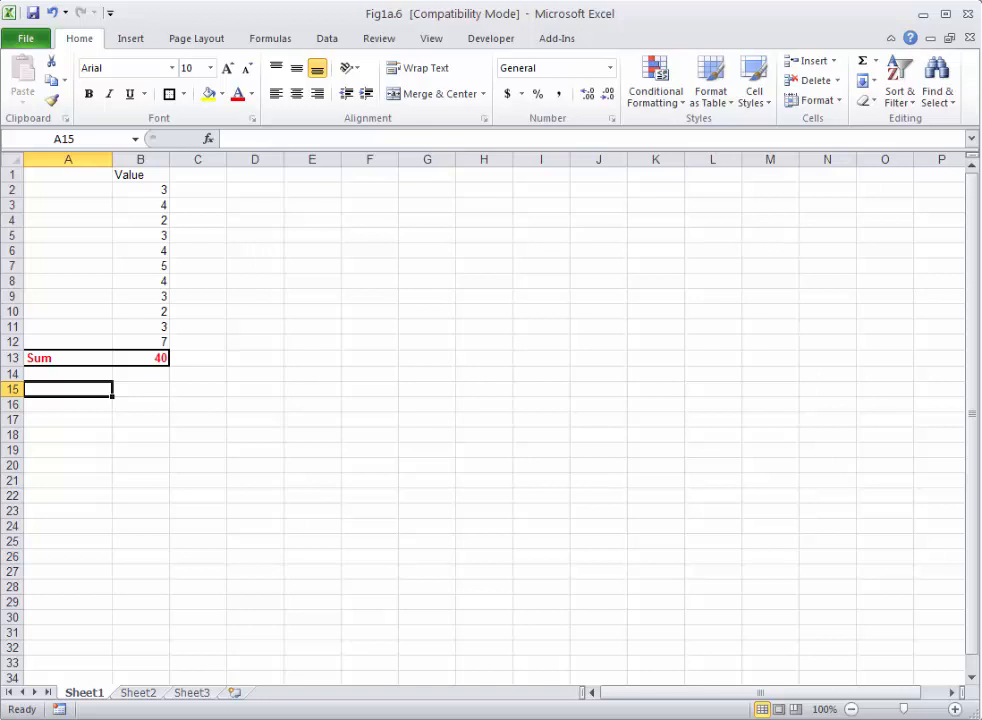
{"action": "type", "text": "A"}
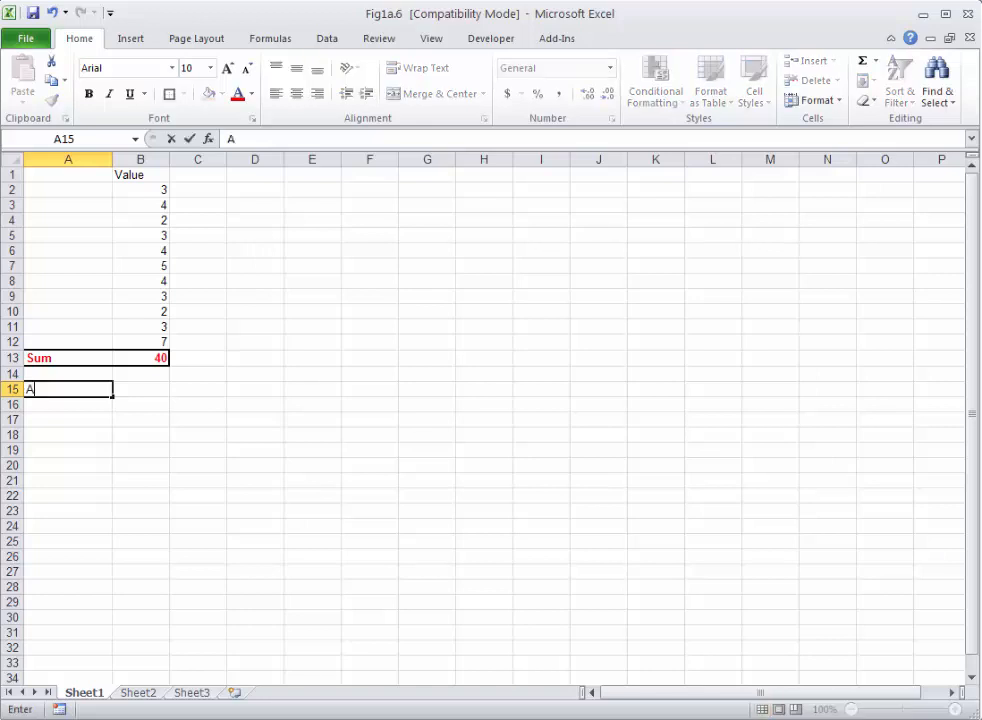
{"action": "type", "text": "verage times"}
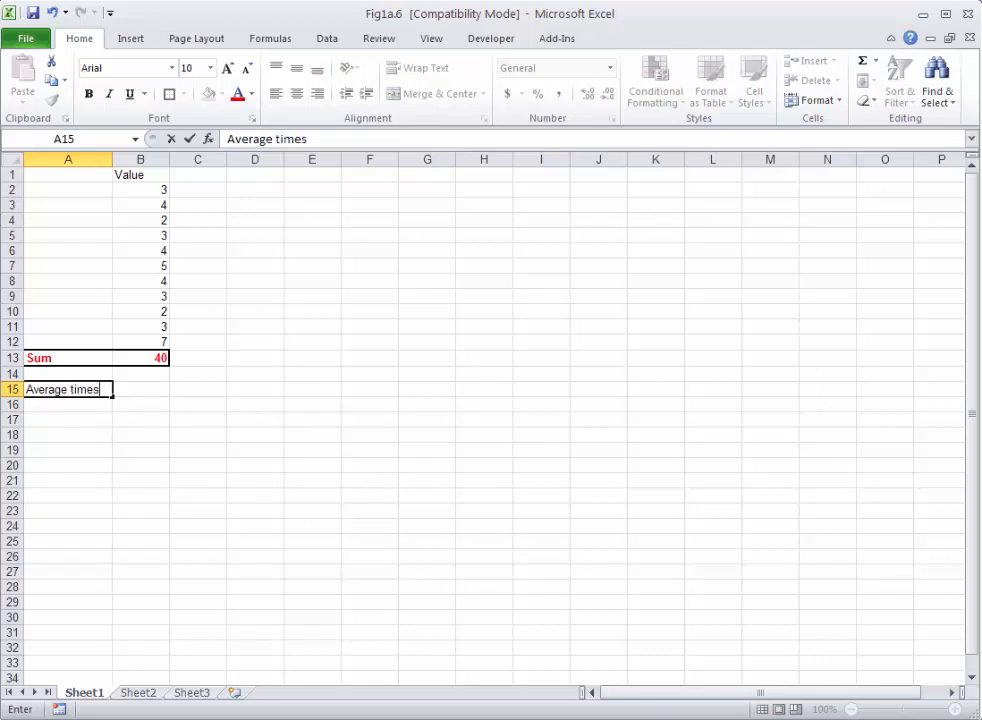
{"action": "type", "text": " exercised per week"}
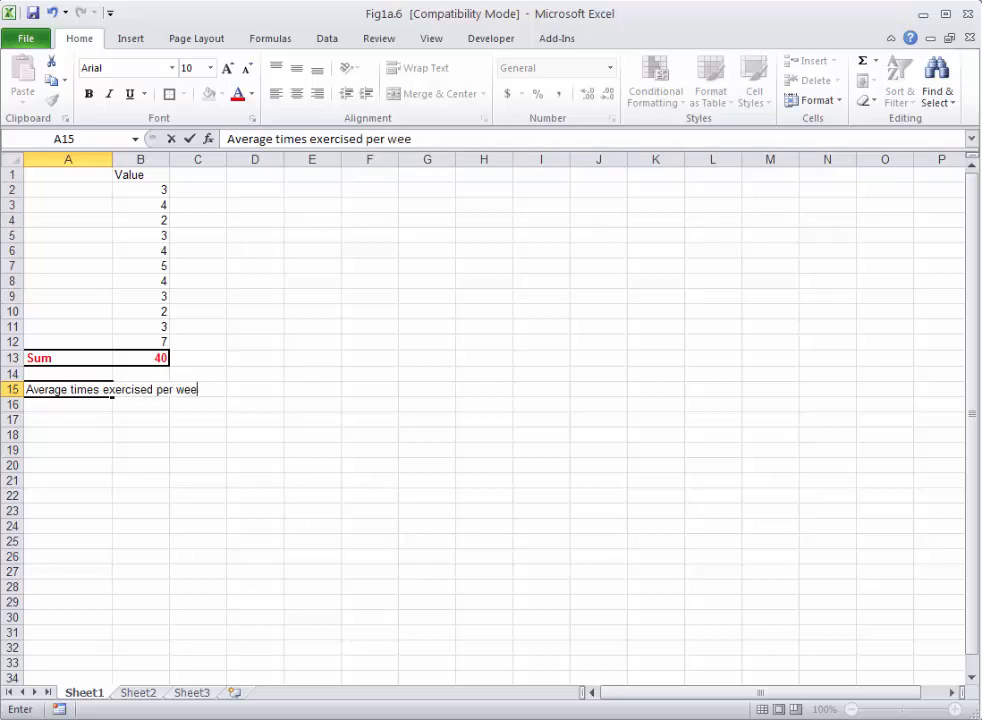
{"action": "left_click", "coordinate": [68, 465]}
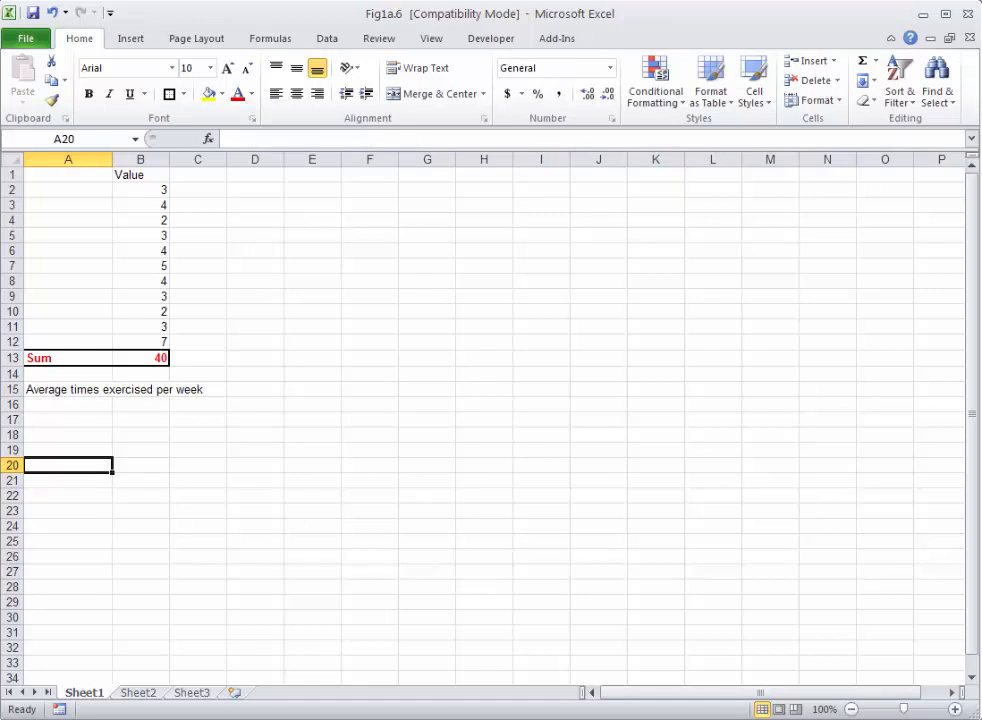
Format cell A15 so that its label text wraps within the column width.
{"action": "left_click", "coordinate": [107, 390]}
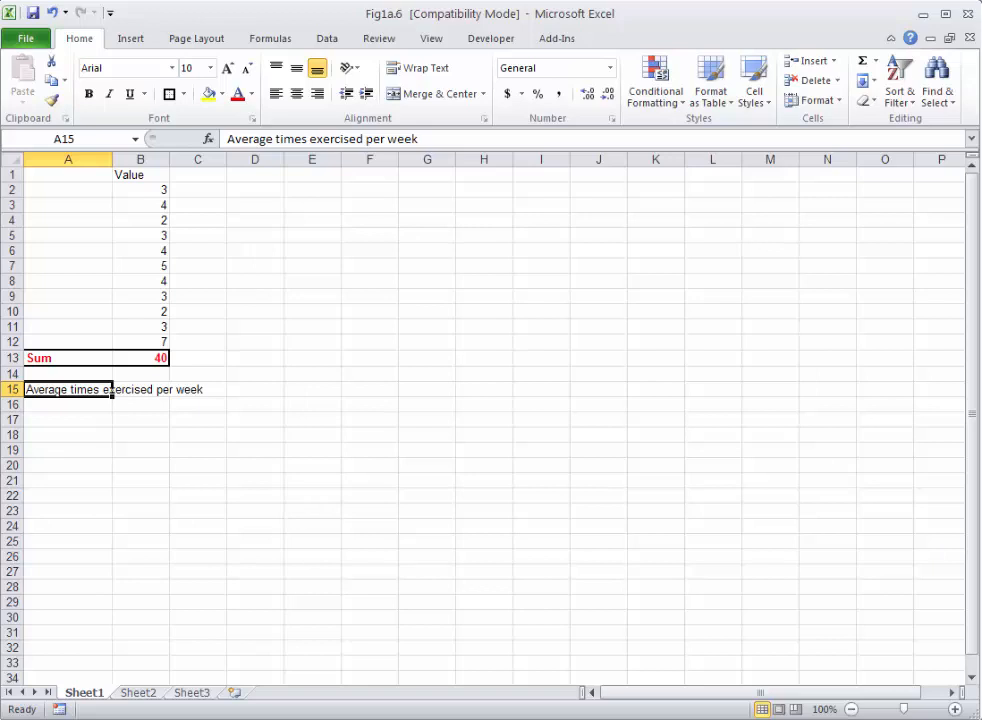
{"action": "right_click", "coordinate": [88, 390]}
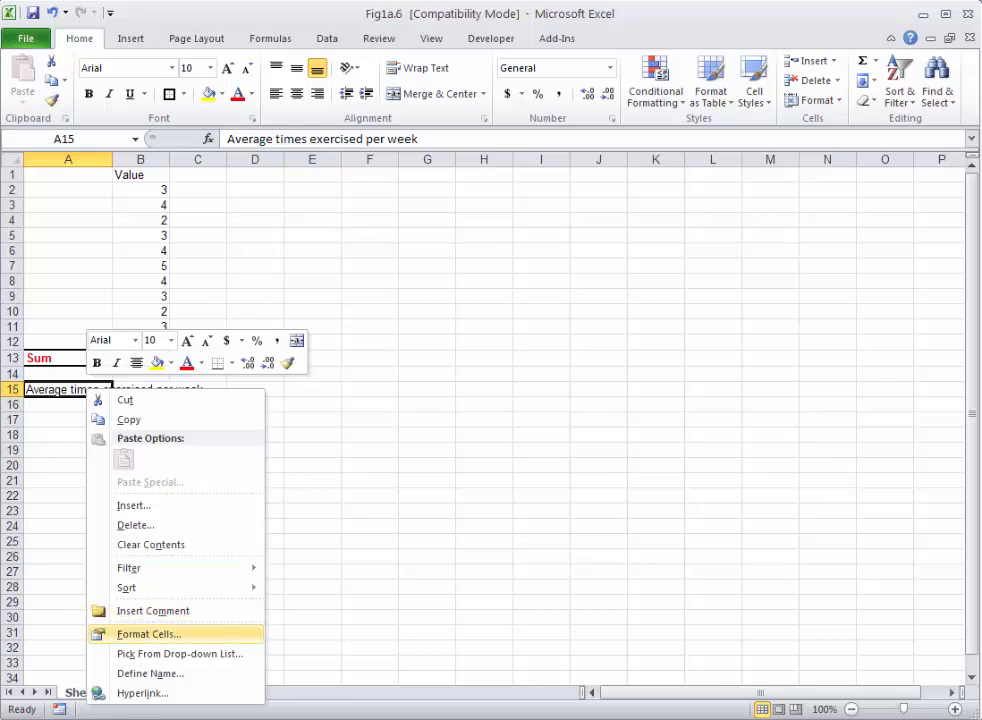
{"action": "left_click", "coordinate": [148, 634]}
{"action": "left_click_drag", "start_coordinate": [170, 330], "coordinate": [400, 198]}
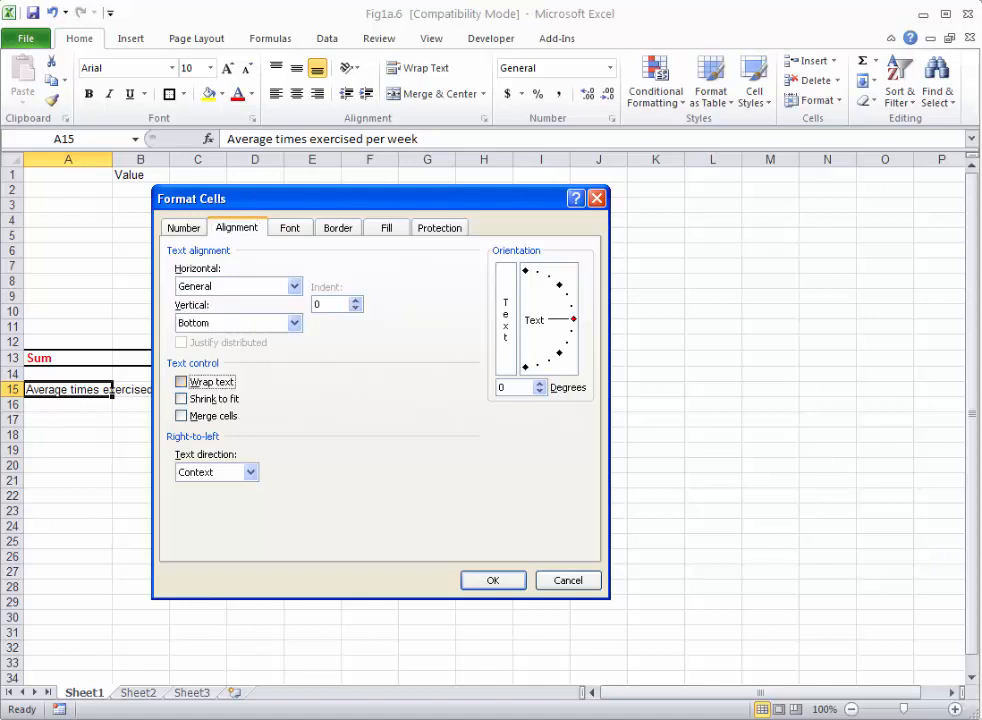
{"action": "left_click", "coordinate": [181, 381]}
{"action": "left_click", "coordinate": [492, 580]}
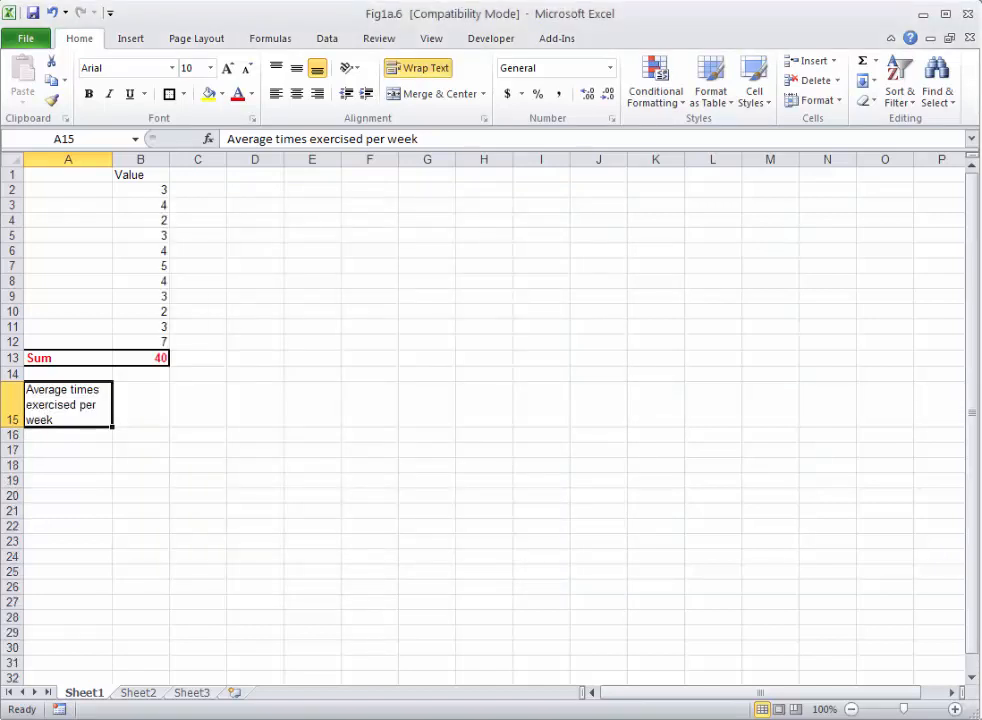
Insert a SUM function in cell B15 that adds the values in B2:B12.
{"action": "left_click", "coordinate": [141, 405]}
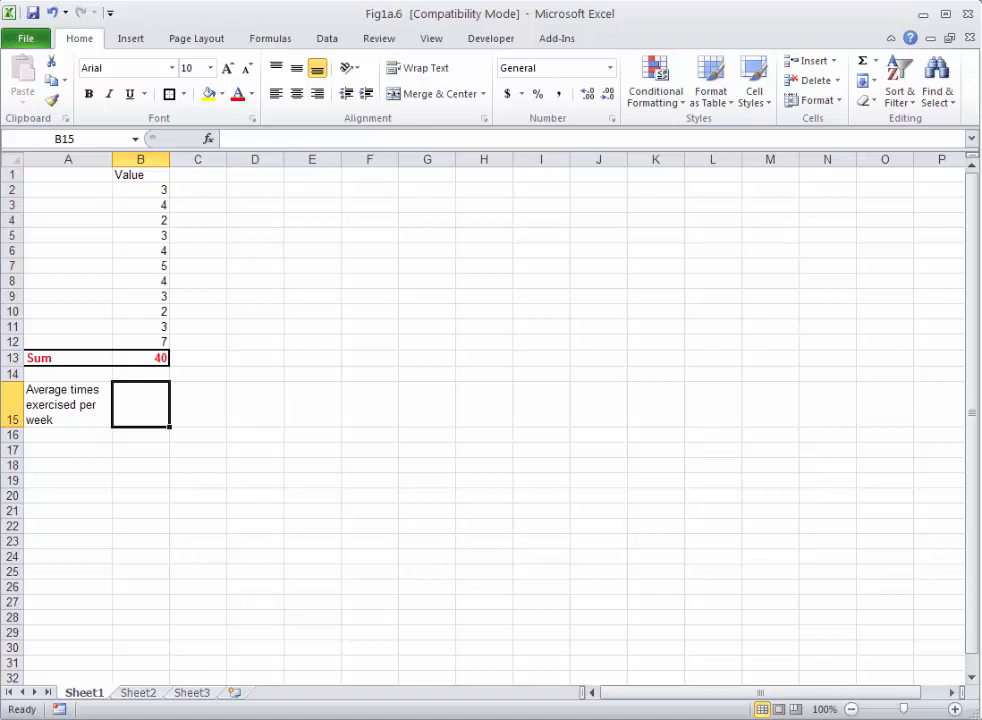
{"action": "type", "text": "="}
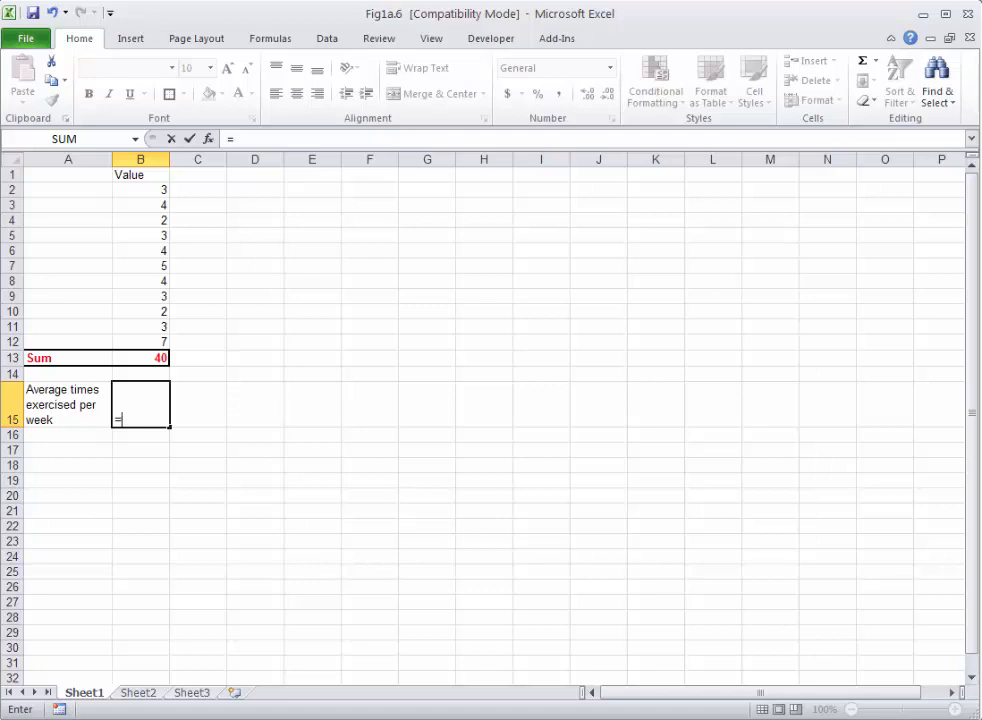
{"action": "left_click", "coordinate": [208, 138]}
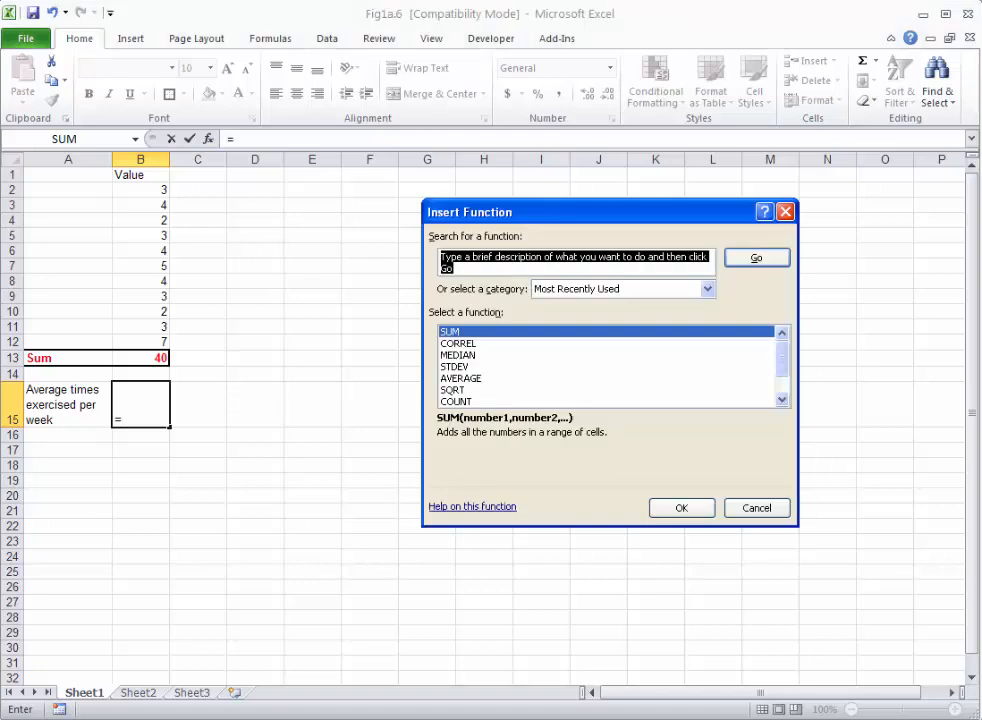
{"action": "left_click", "coordinate": [450, 331]}
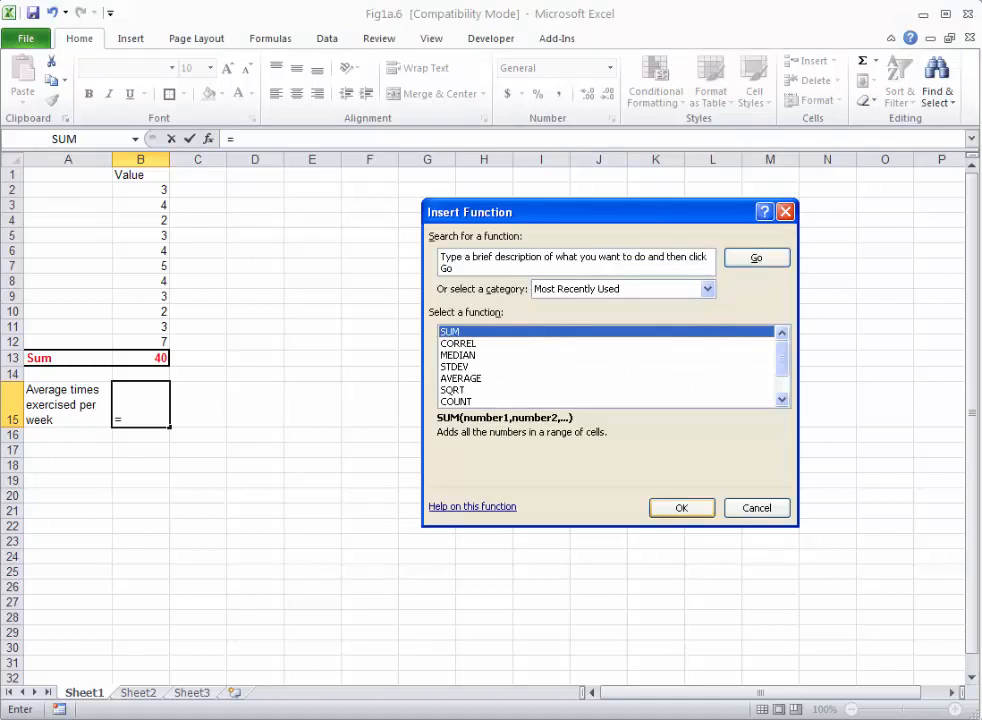
{"action": "left_click", "coordinate": [682, 508]}
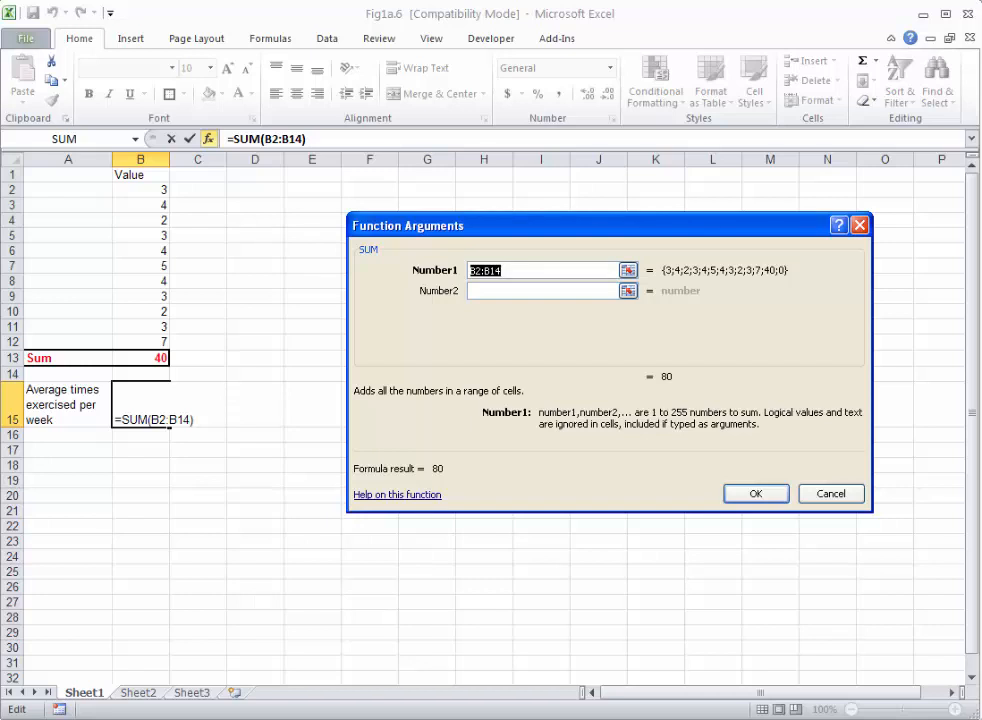
{"action": "left_click", "coordinate": [628, 270]}
{"action": "left_click_drag", "start_coordinate": [150, 189], "coordinate": [160, 342]}
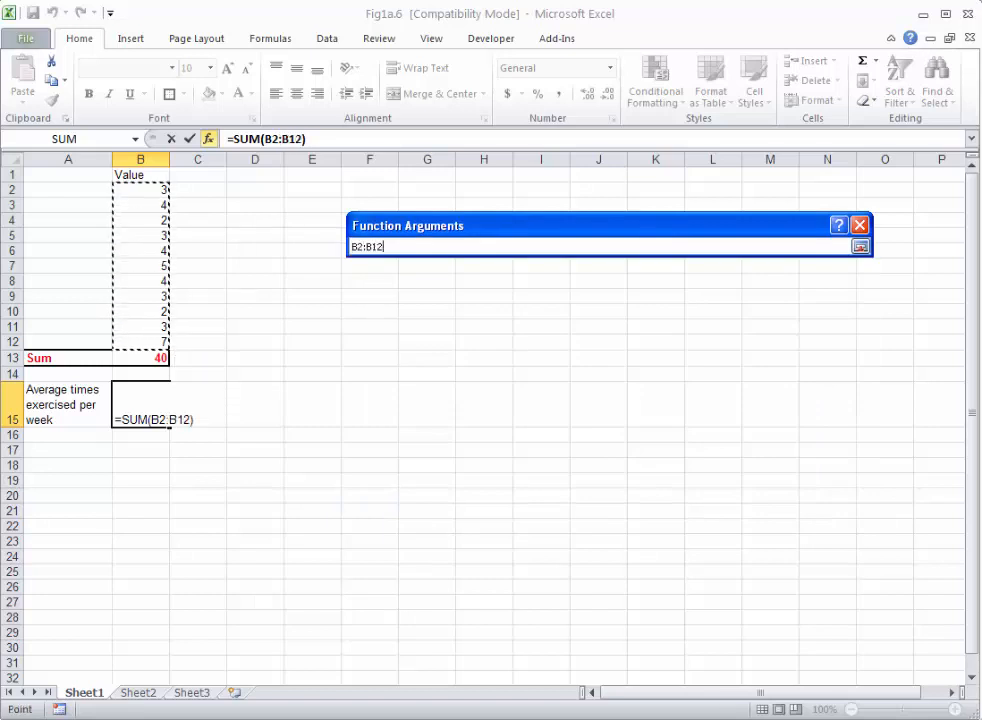
{"action": "key", "text": "Return"}
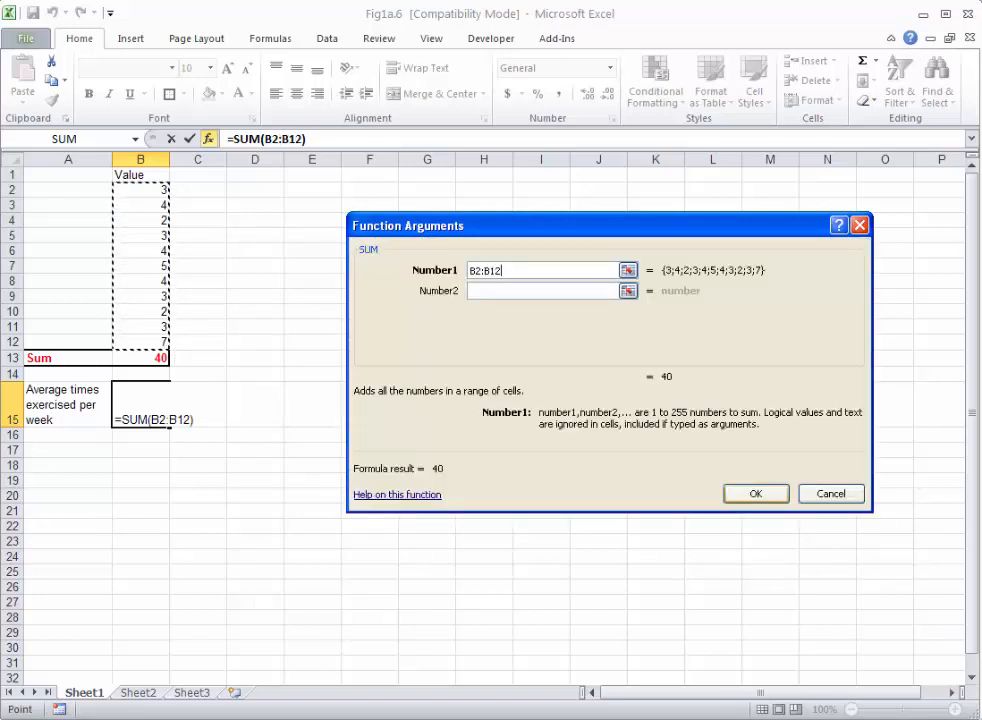
{"action": "key", "text": "Return"}
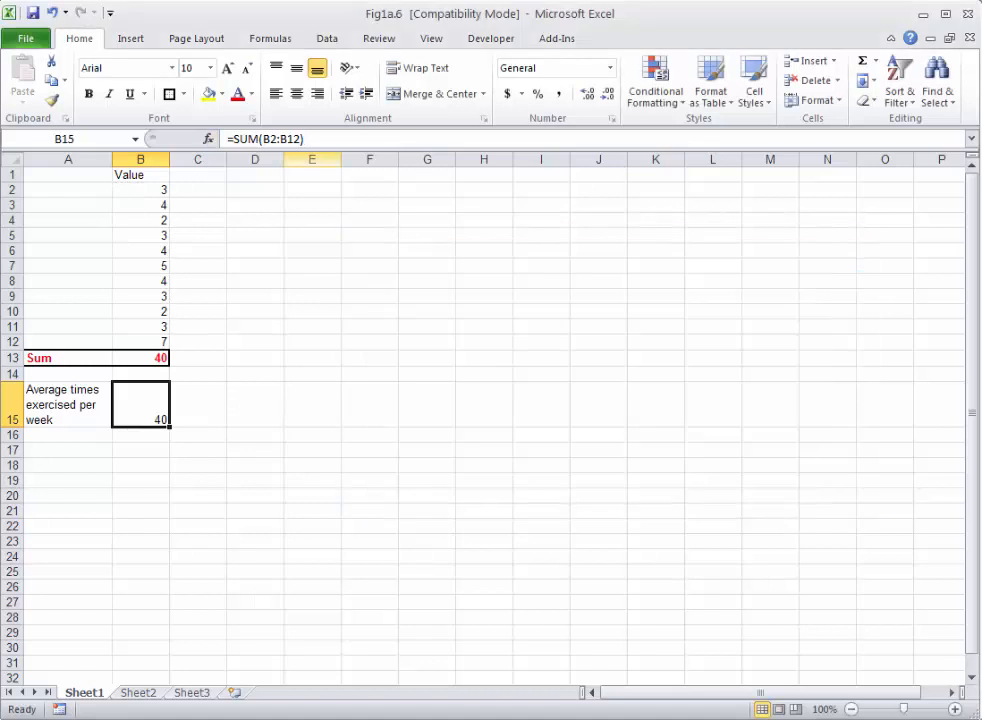
Extend the formula in B15 to divide the sum by 11, giving =SUM(B2:B12)/11.
{"action": "left_click", "coordinate": [305, 139]}
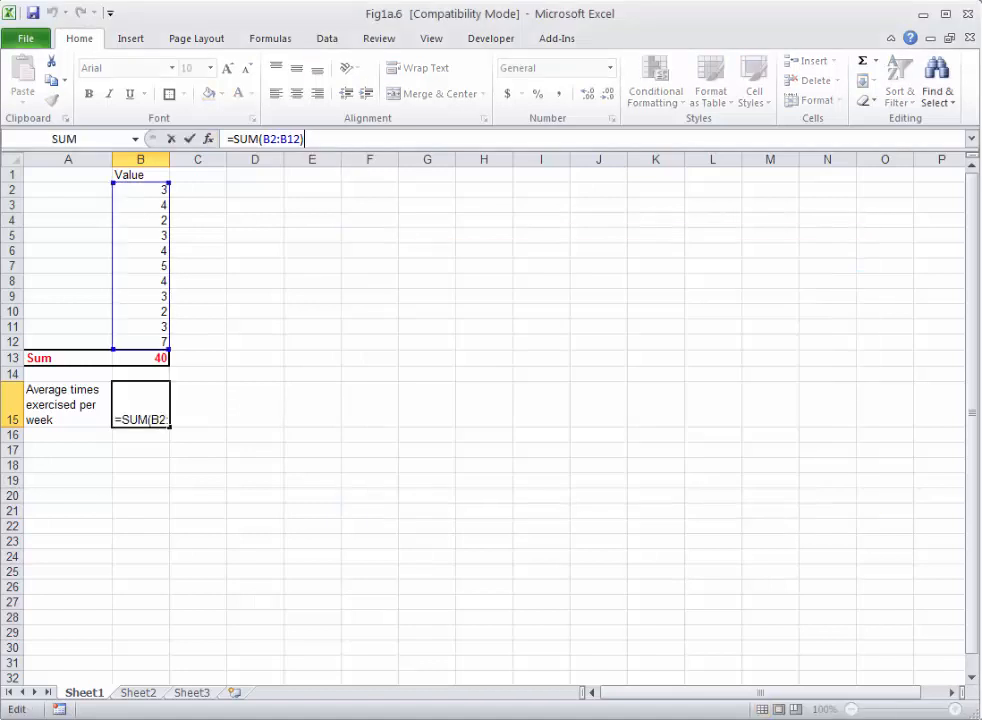
{"action": "type", "text": "/"}
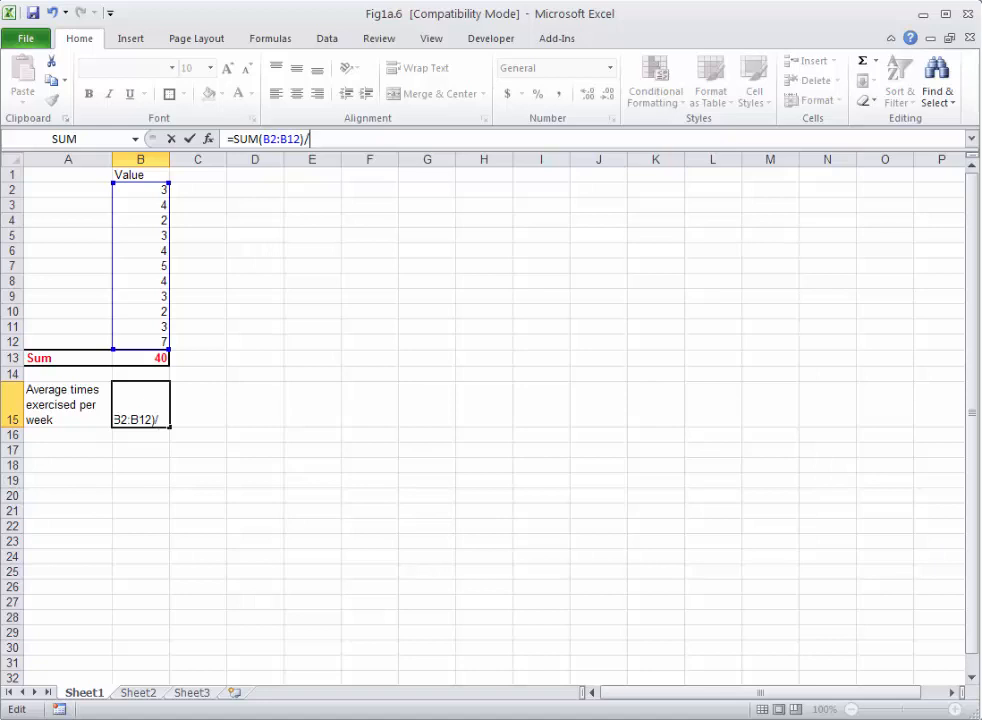
{"action": "type", "text": "11"}
{"action": "key", "text": "Return"}
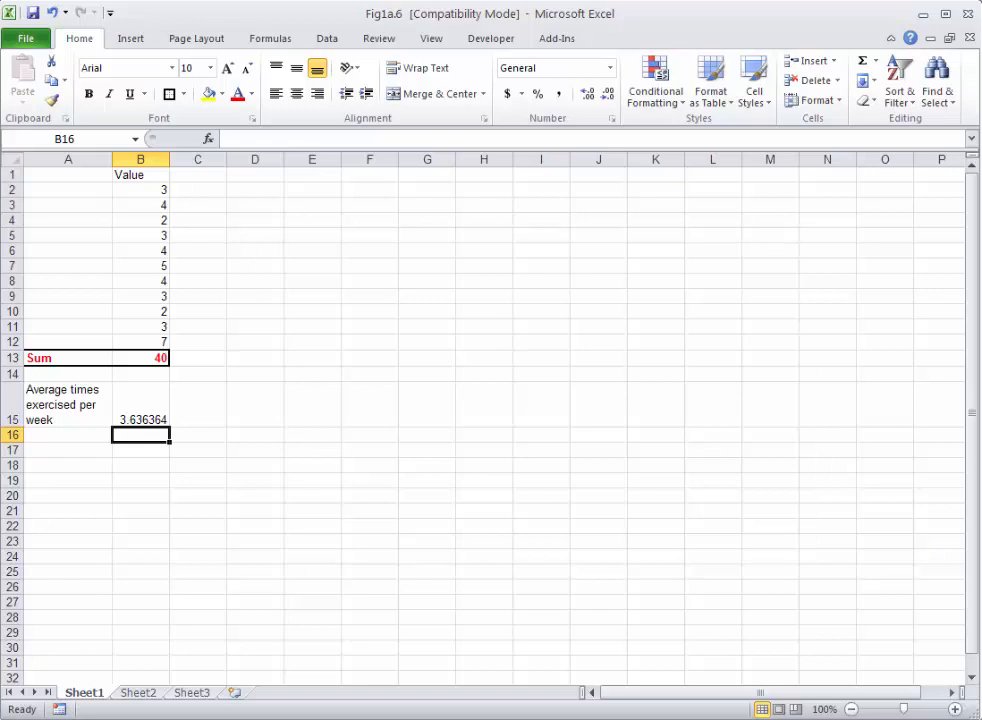
Apply the Number format to the average in B15 and review the formulas in B13 and B15.
{"action": "left_click", "coordinate": [141, 405]}
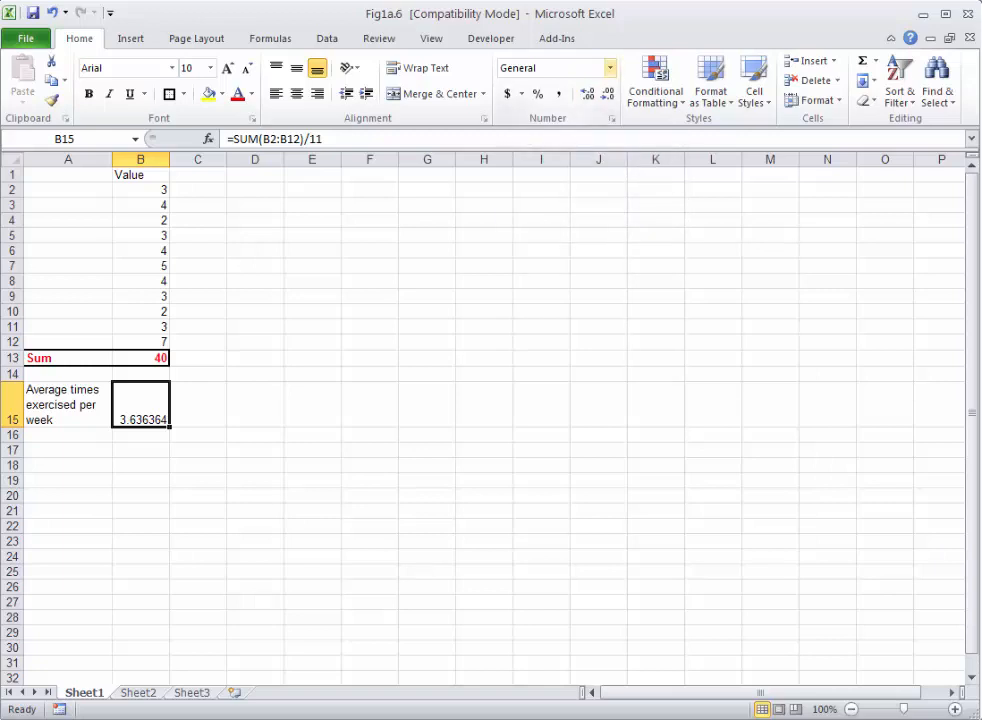
{"action": "left_click", "coordinate": [609, 67]}
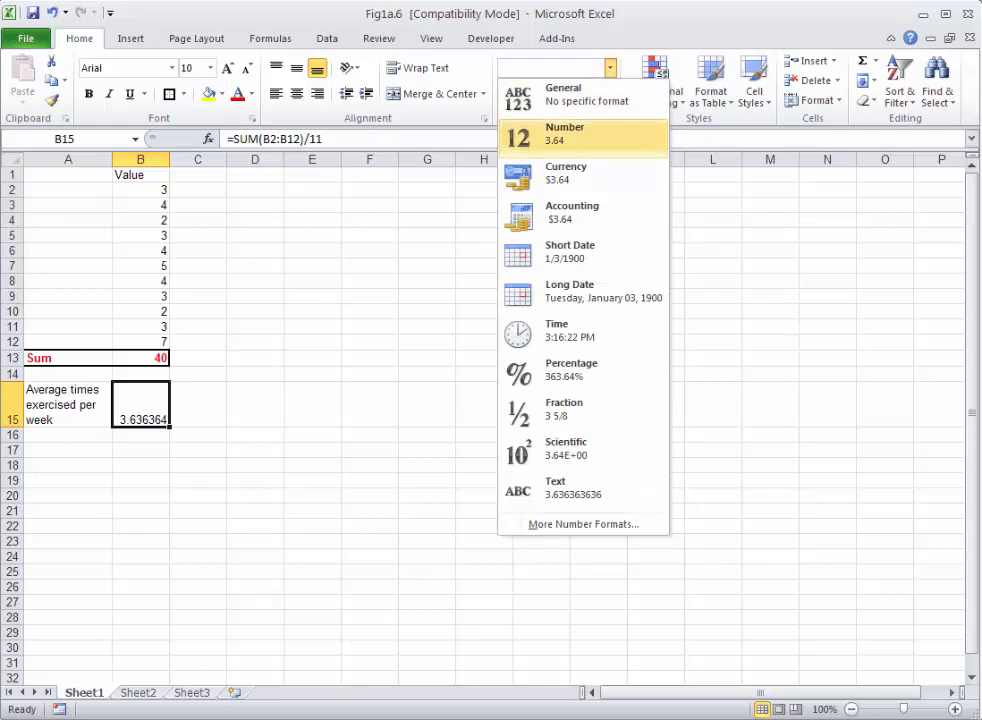
{"action": "left_click", "coordinate": [583, 137]}
{"action": "left_click", "coordinate": [141, 435]}
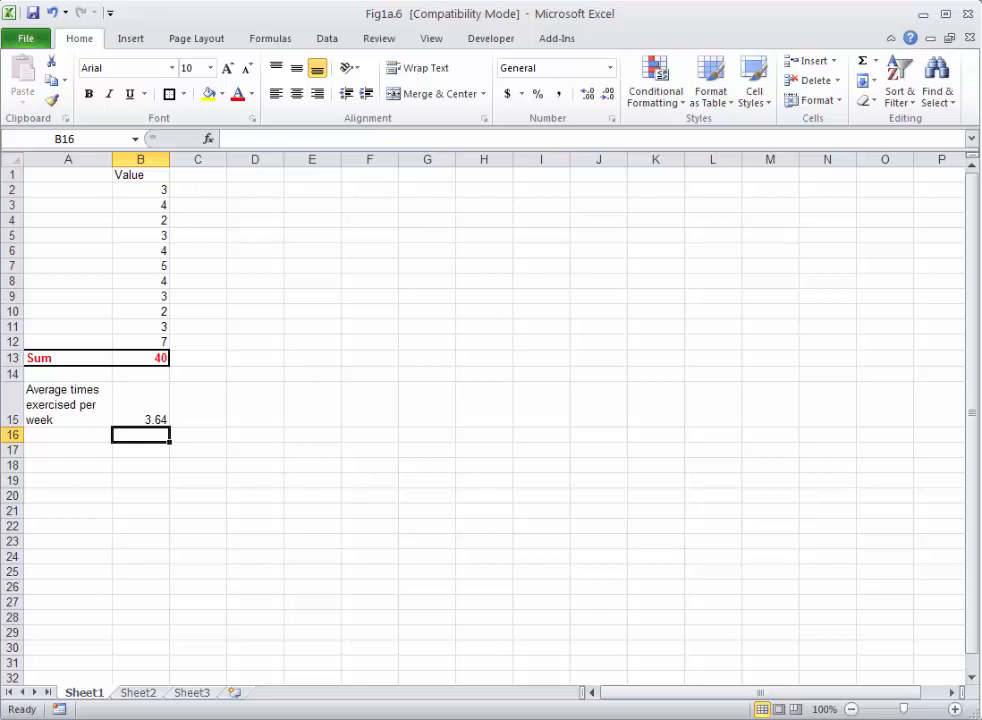
{"action": "left_click", "coordinate": [140, 358]}
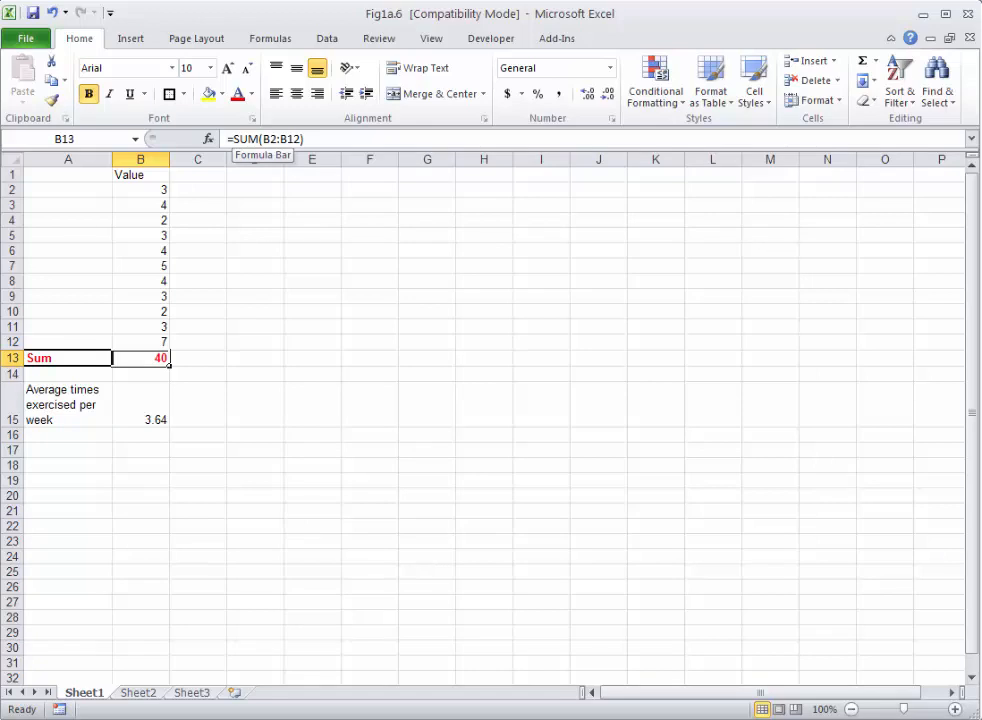
{"action": "left_click", "coordinate": [140, 405]}
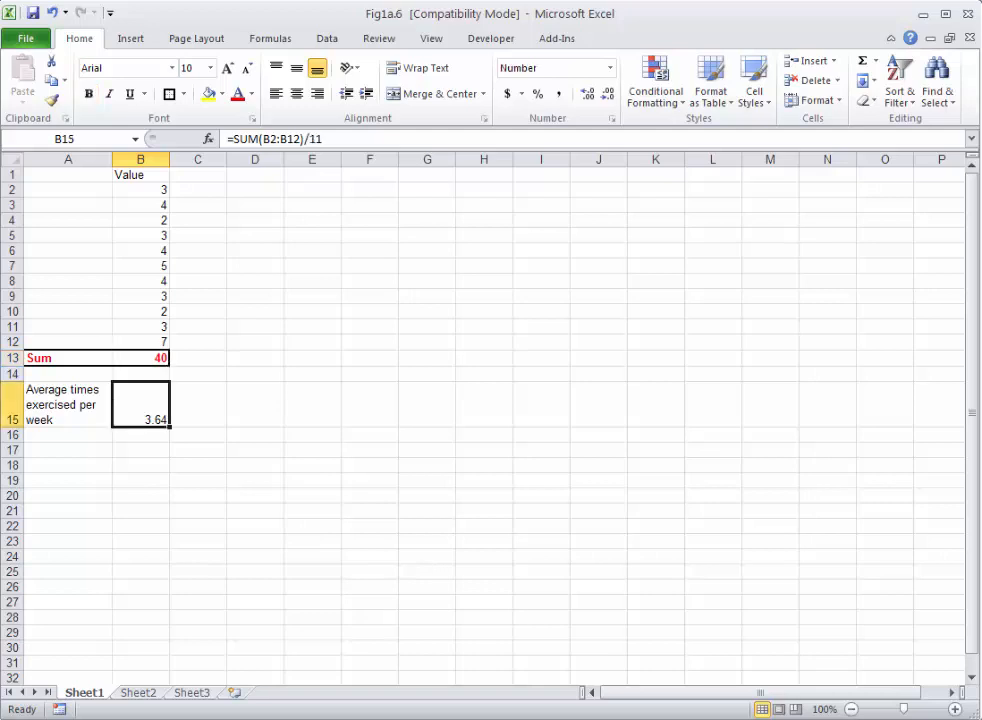